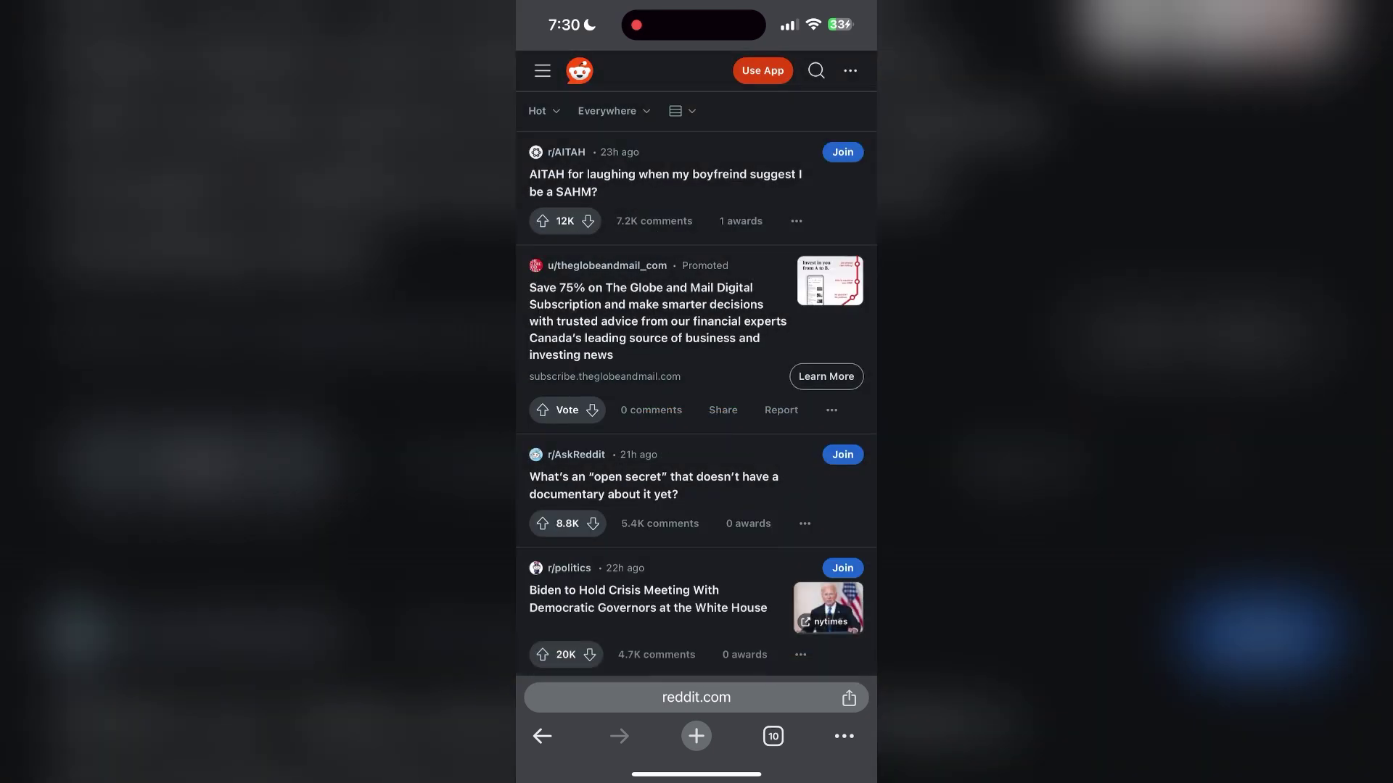
Reach Reddit's Log In / Sign Up page via the ••• menu, then pull down Control Center.
{"action": "left_click", "coordinate": [542, 70]}
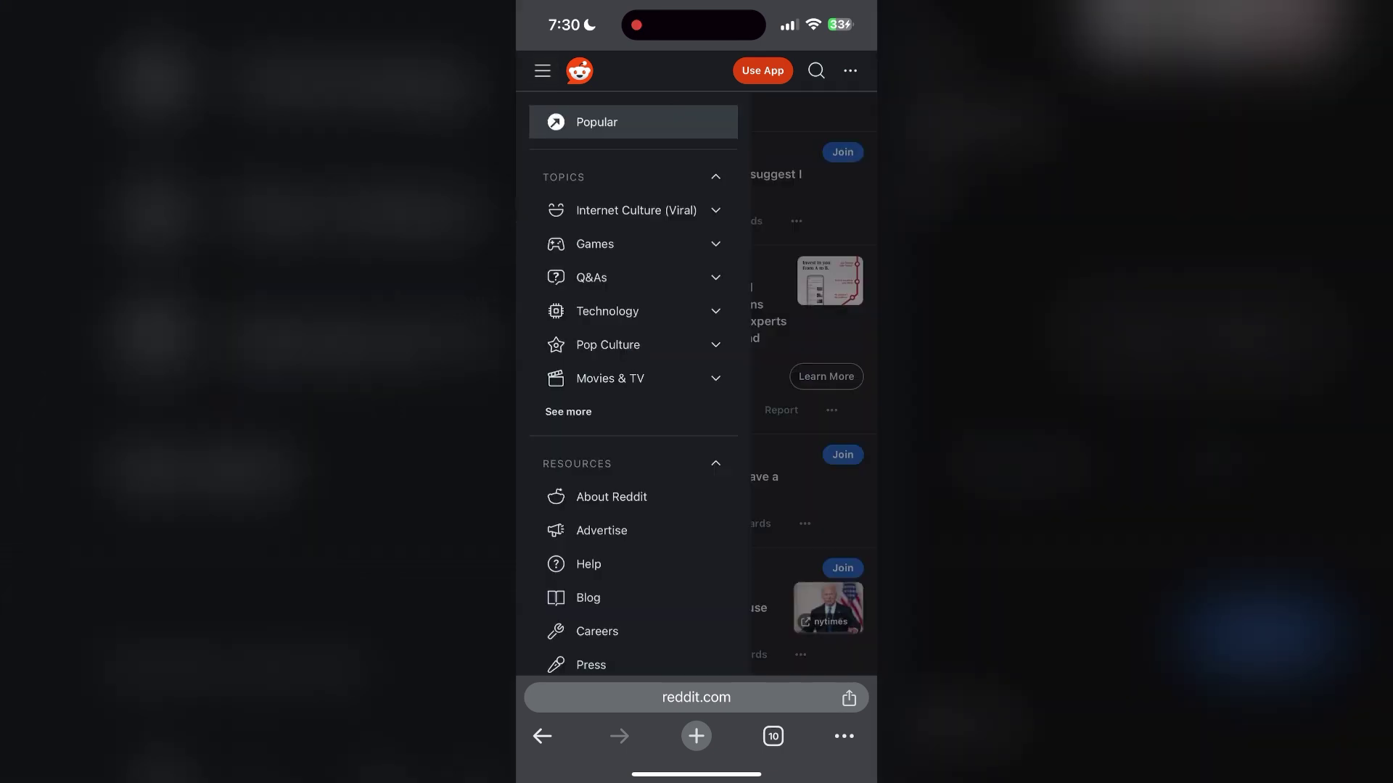
{"action": "left_click", "coordinate": [805, 327]}
{"action": "left_click", "coordinate": [850, 71]}
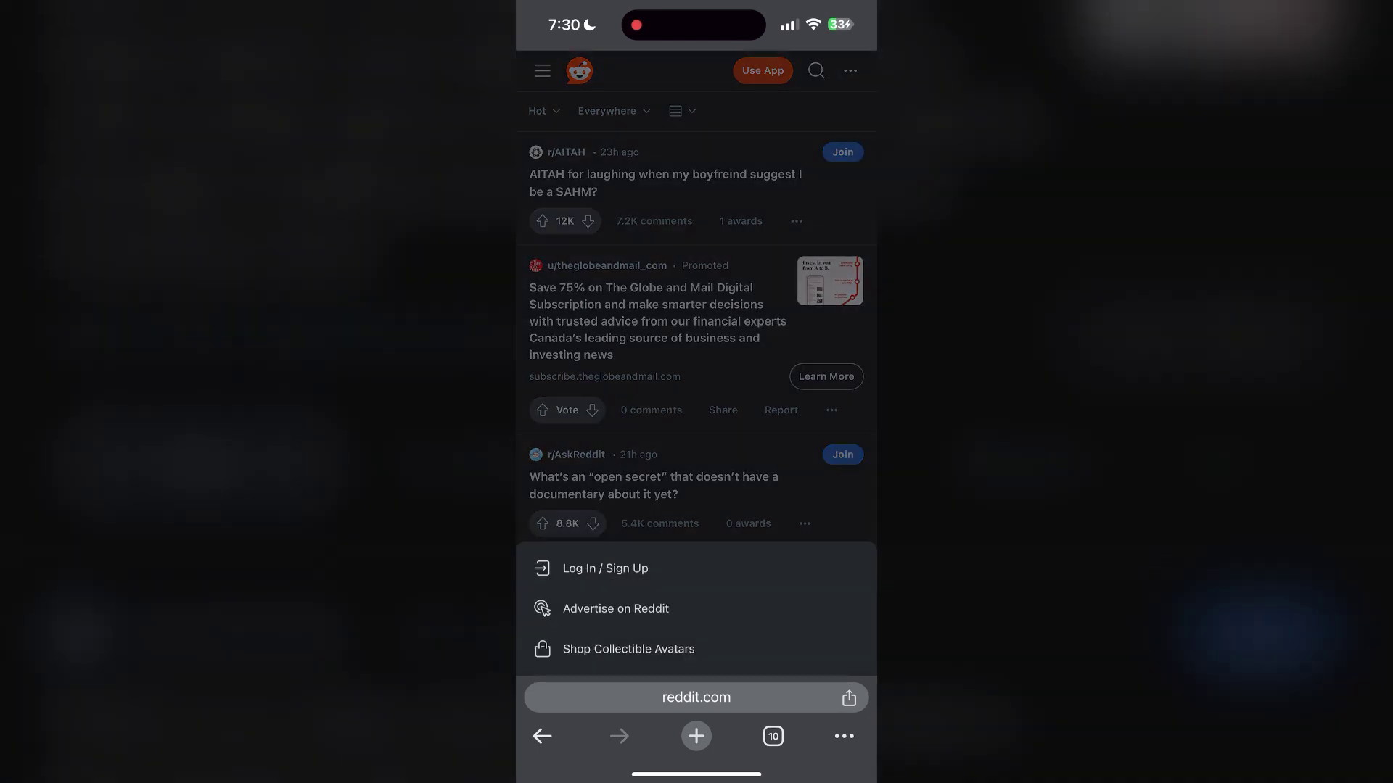
{"action": "left_click", "coordinate": [606, 568]}
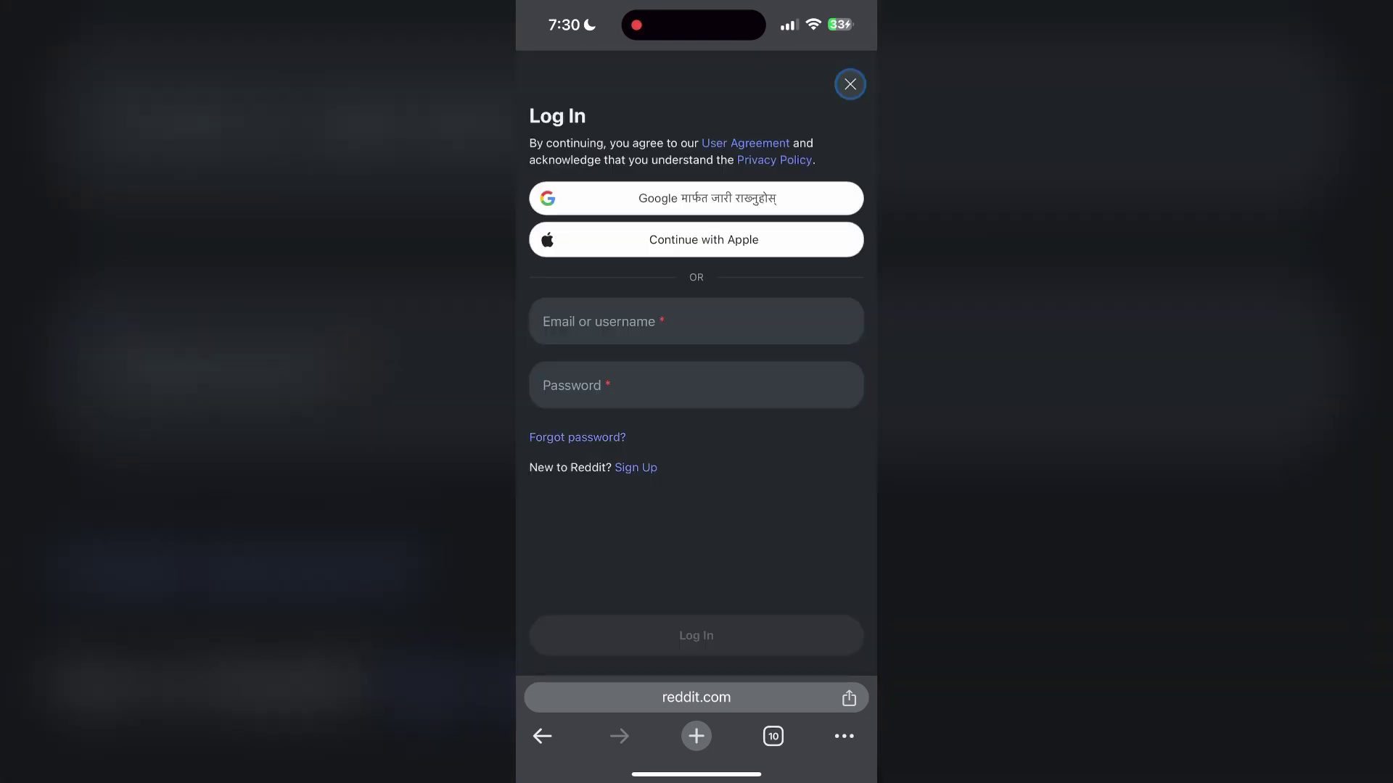
{"action": "left_click_drag", "start_coordinate": [827, 21], "coordinate": [827, 436]}
Expand and collapse the connectivity controls, then dismiss Control Center back to Reddit's login form.
{"action": "left_click", "coordinate": [618, 187]}
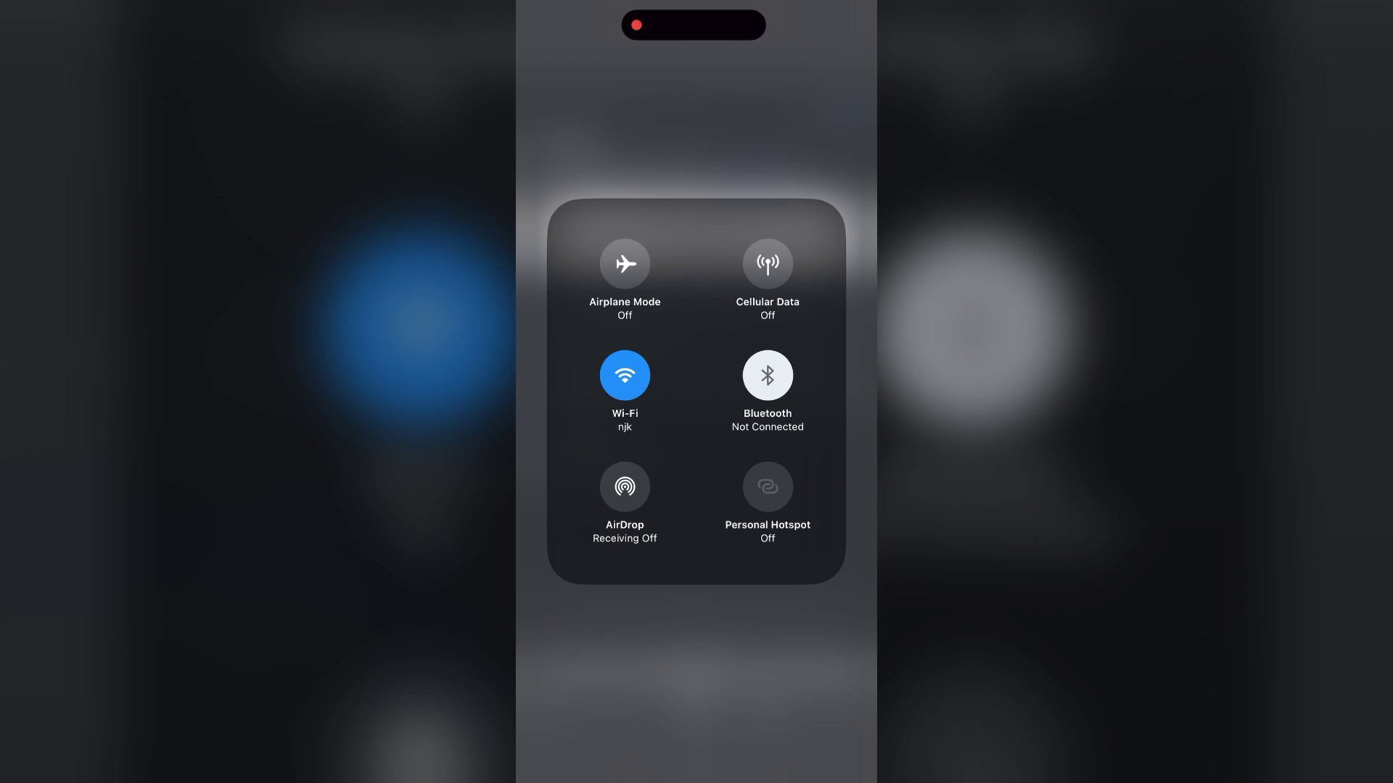
{"action": "left_click", "coordinate": [696, 675]}
{"action": "left_click_drag", "start_coordinate": [696, 761], "coordinate": [696, 326]}
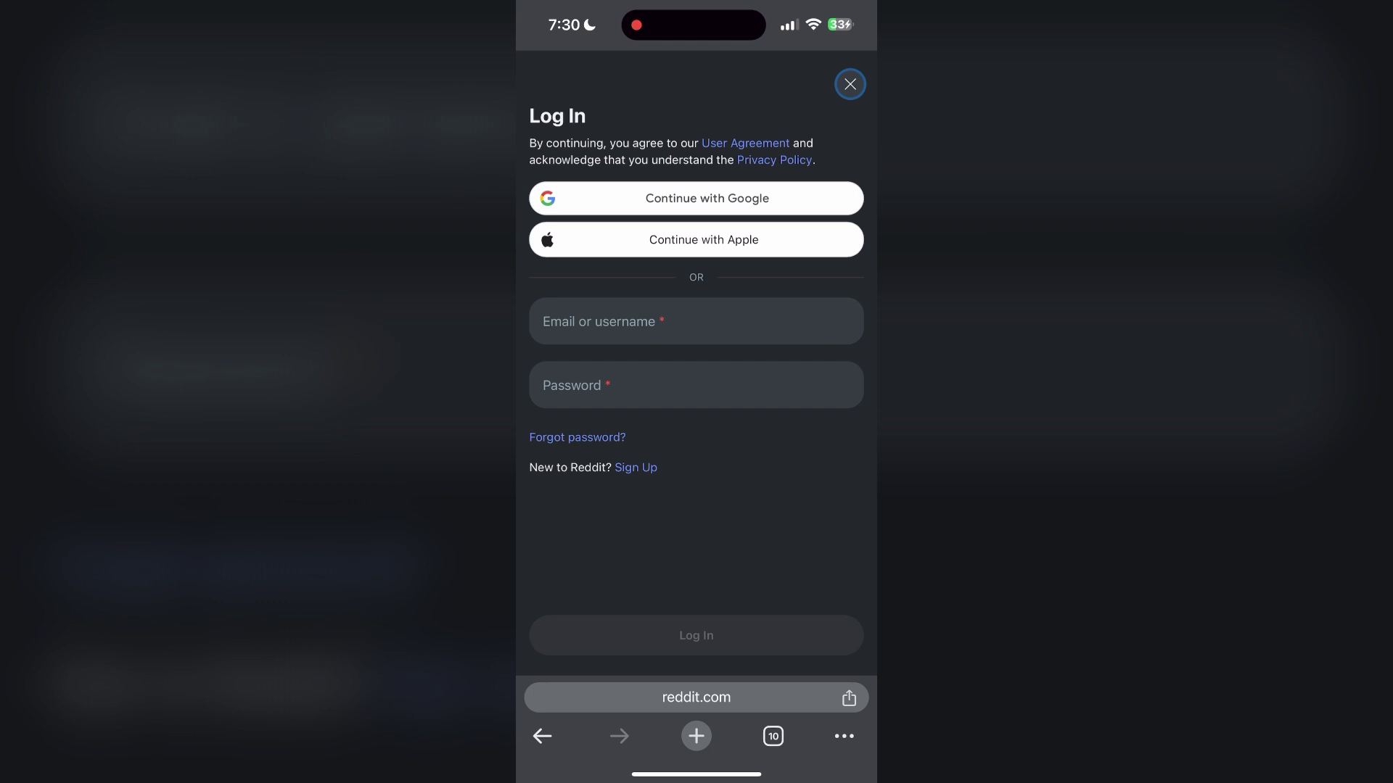
Delete Chrome's browsing history, cookies and cached files for All Time via History.
{"action": "left_click", "coordinate": [843, 736]}
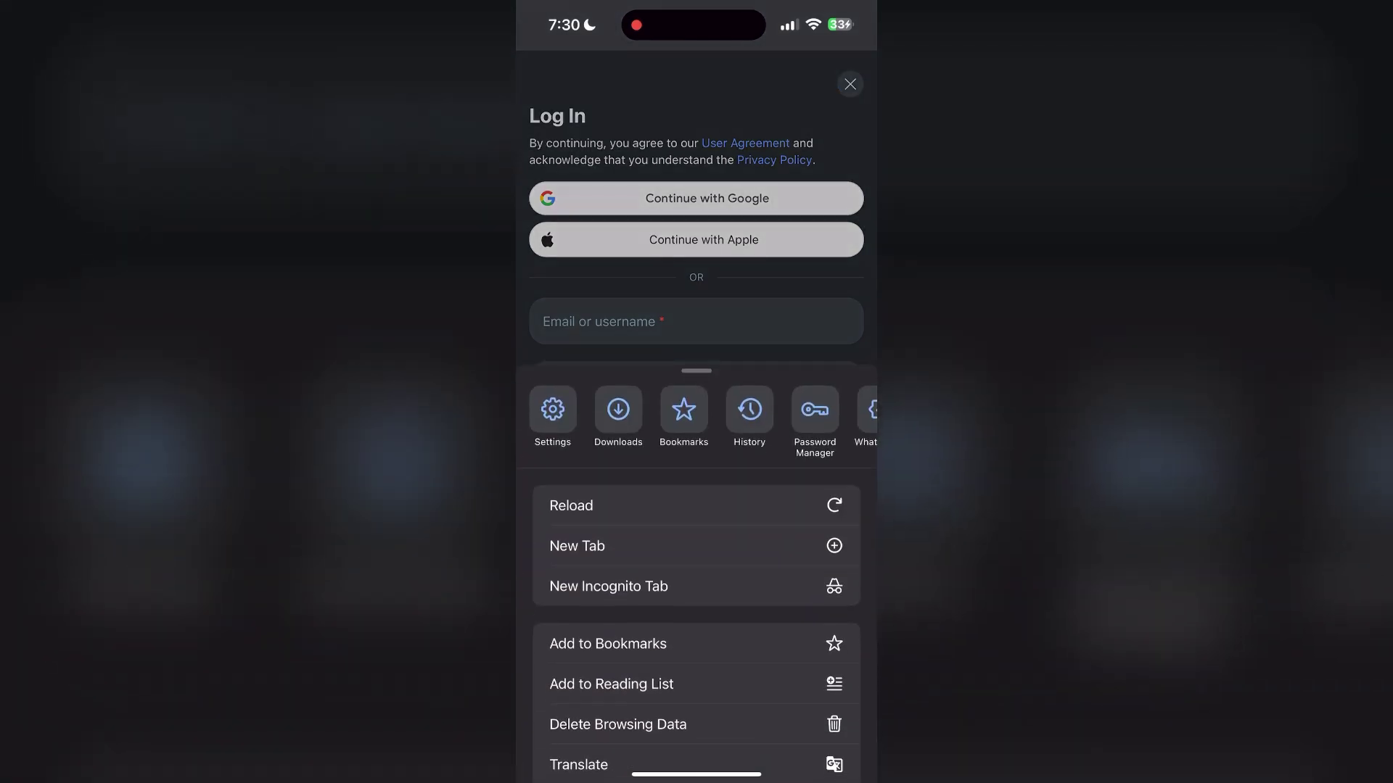
{"action": "left_click", "coordinate": [749, 418]}
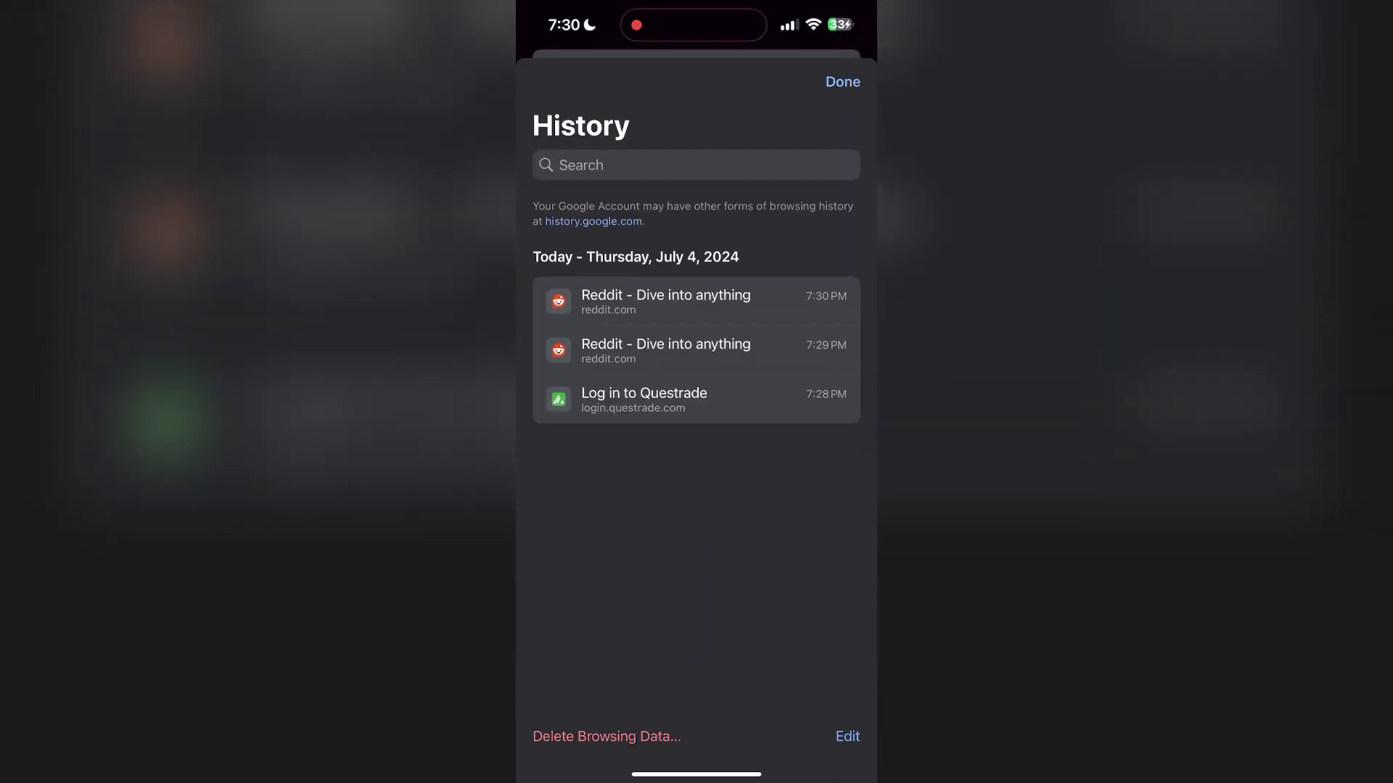
{"action": "left_click", "coordinate": [606, 736]}
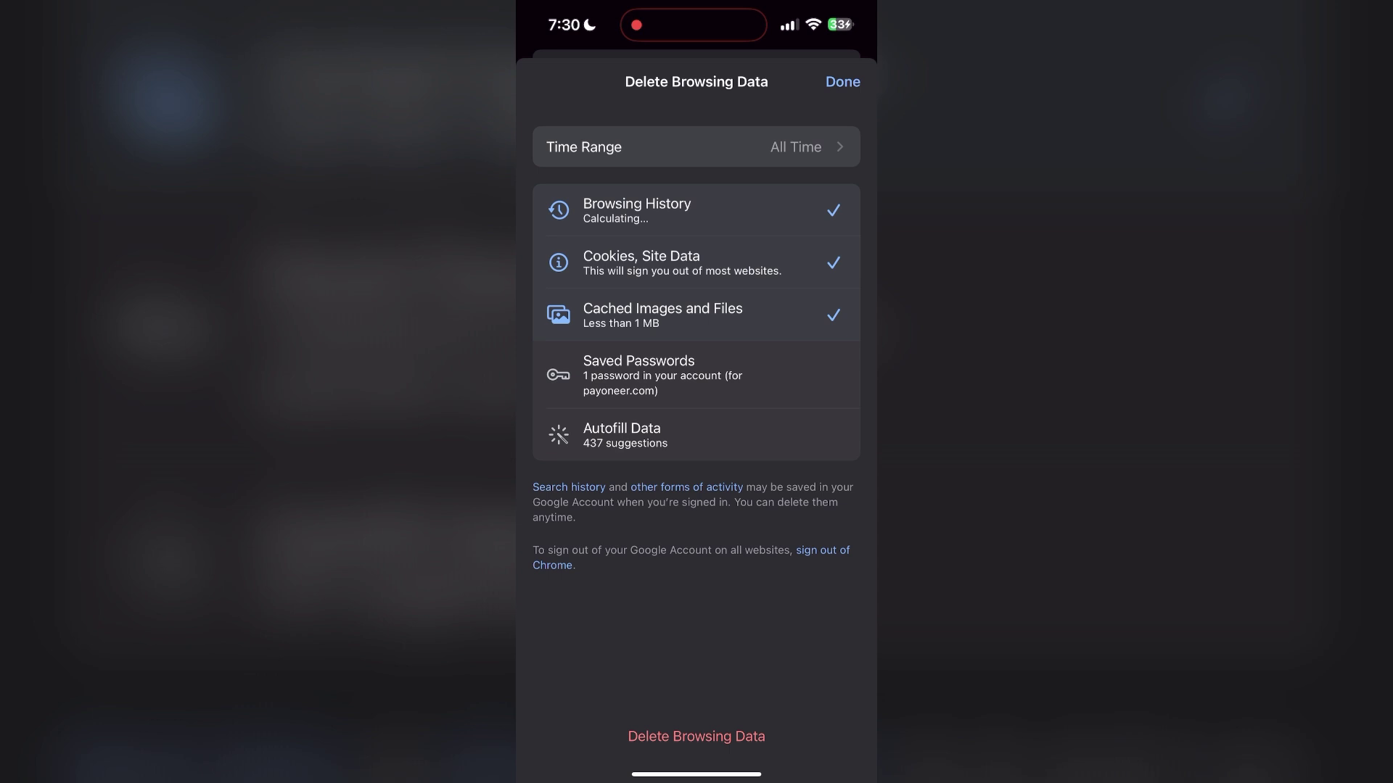
{"action": "left_click", "coordinate": [697, 167]}
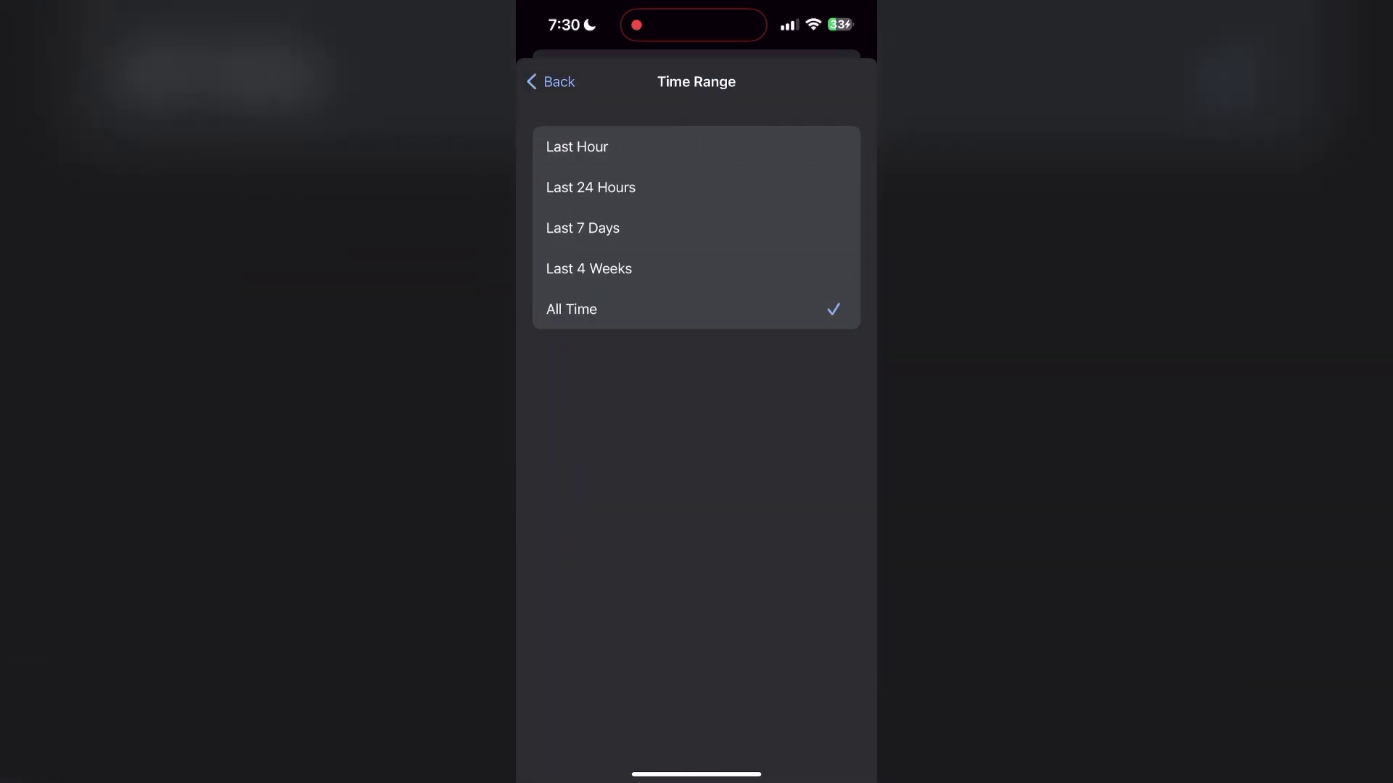
{"action": "left_click", "coordinate": [550, 82]}
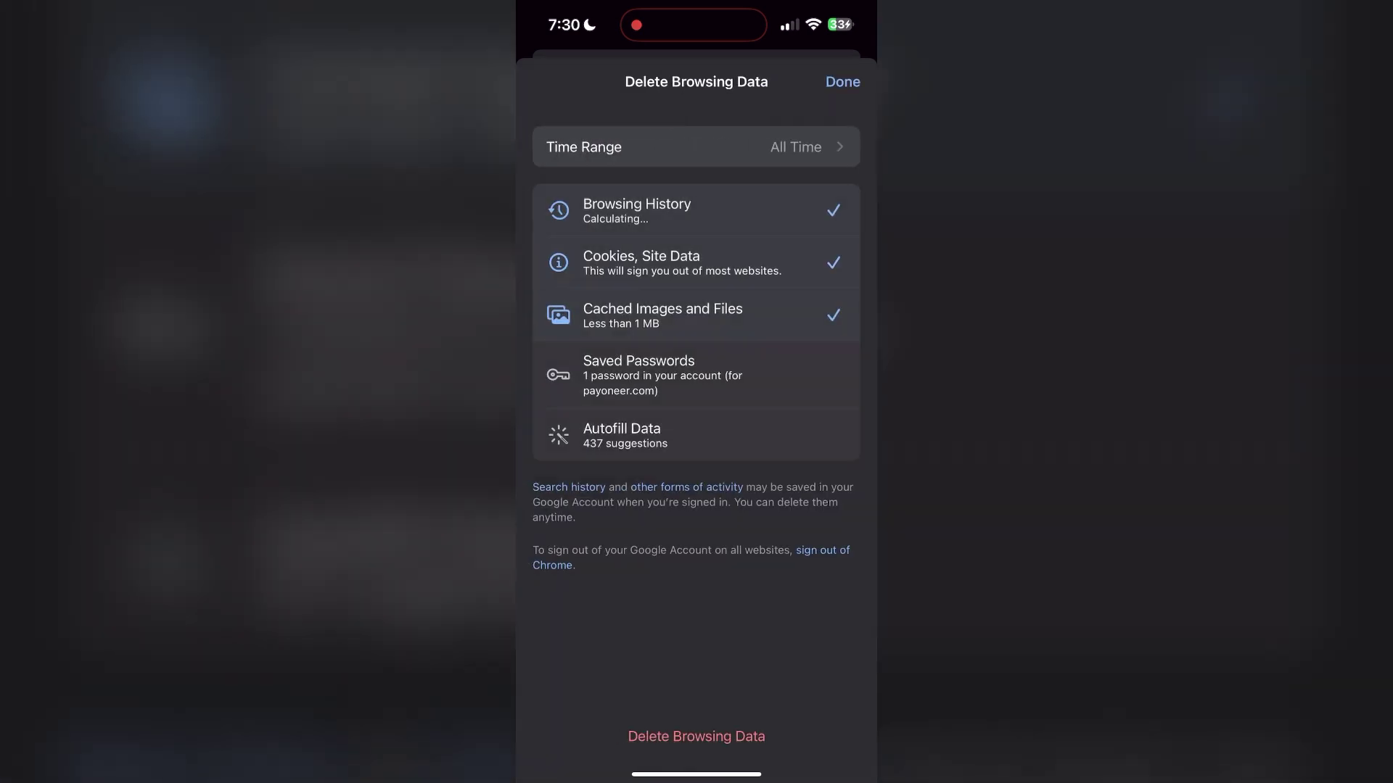
{"action": "left_click", "coordinate": [696, 737]}
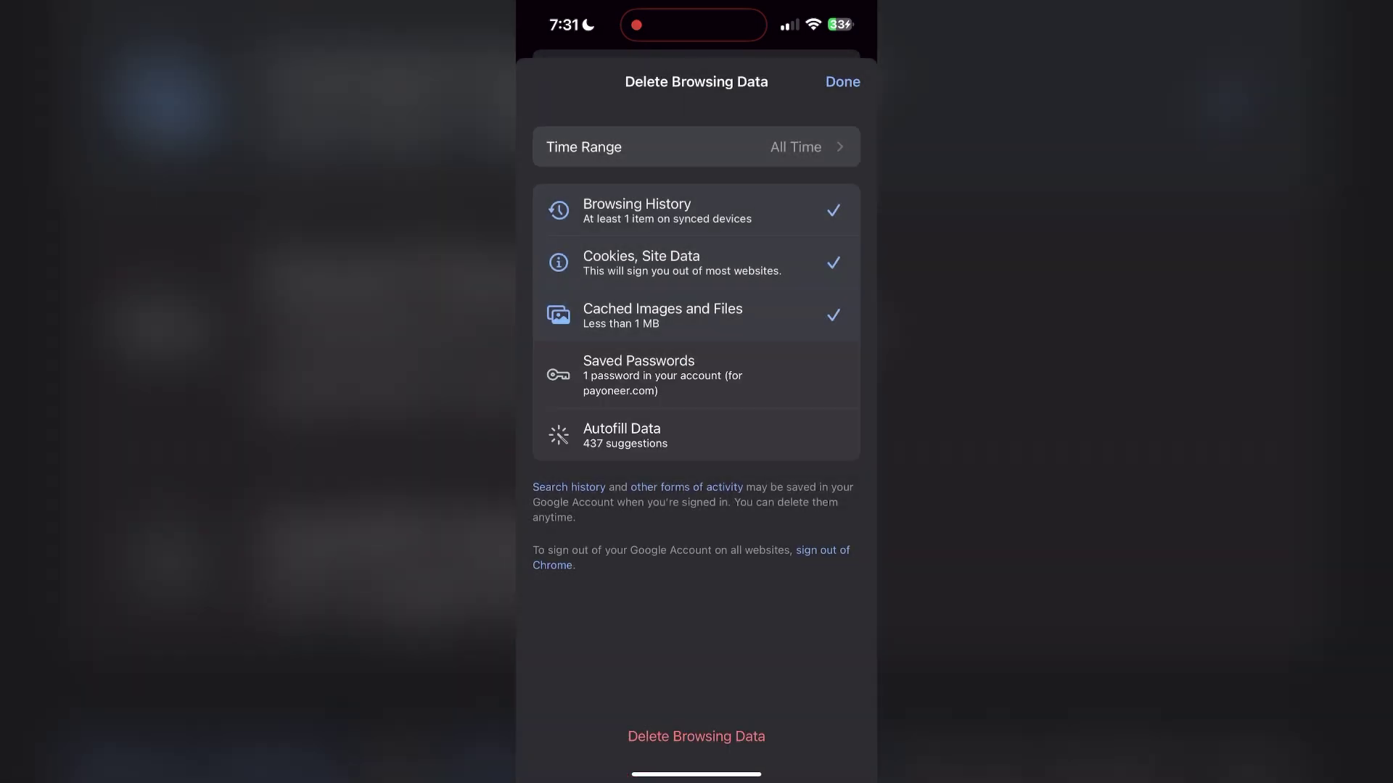
Dismiss the open-in-app prompt, reopen Reddit's Log In / Sign Up page, then go home.
{"action": "left_click", "coordinate": [843, 81]}
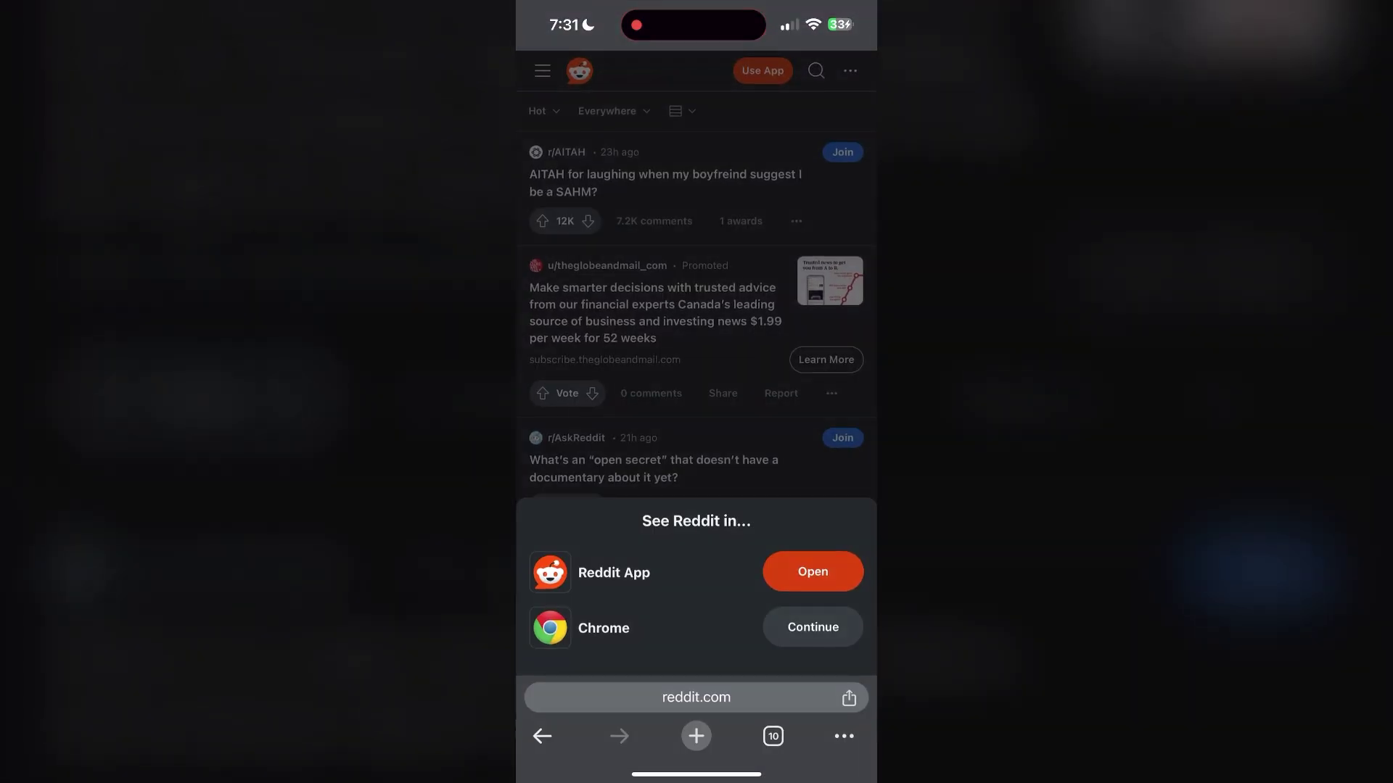
{"action": "left_click", "coordinate": [813, 627]}
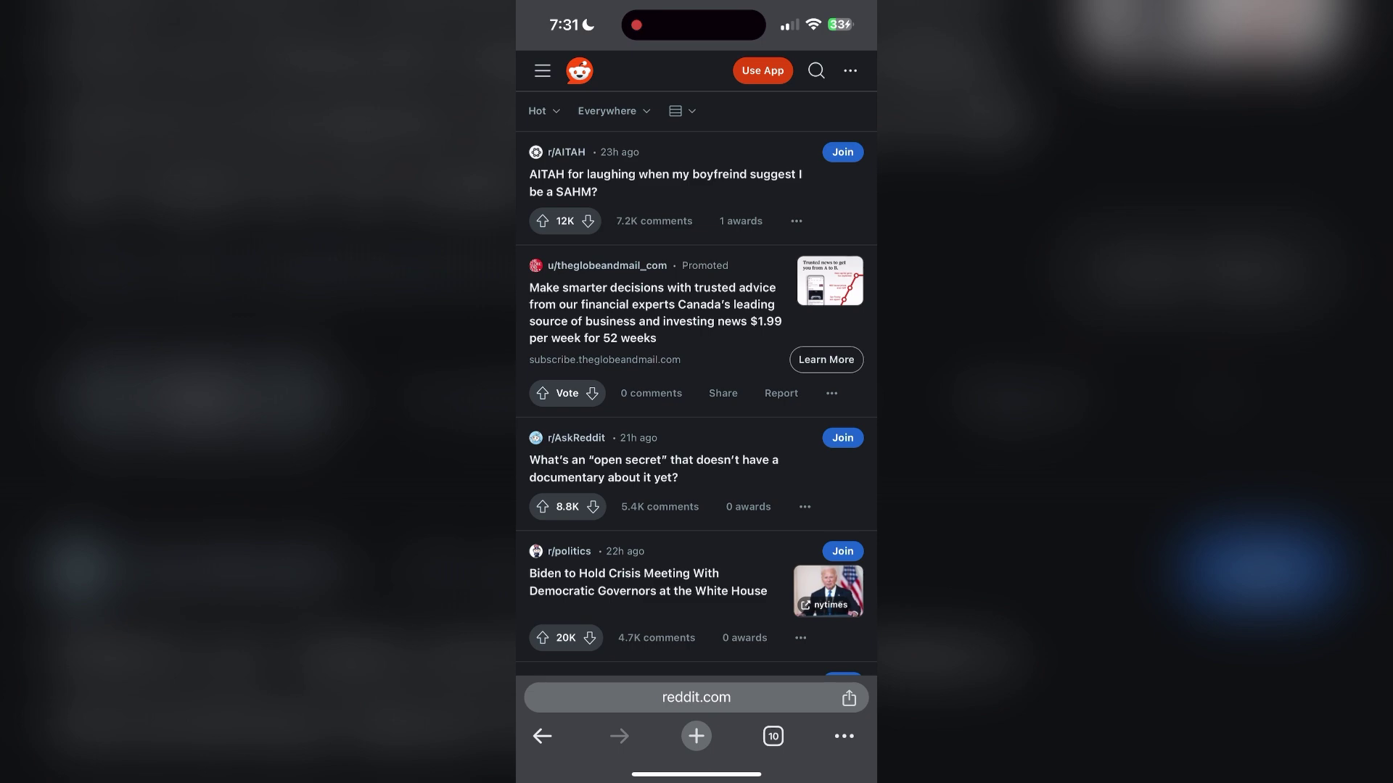
{"action": "left_click", "coordinate": [850, 70]}
{"action": "left_click", "coordinate": [610, 566]}
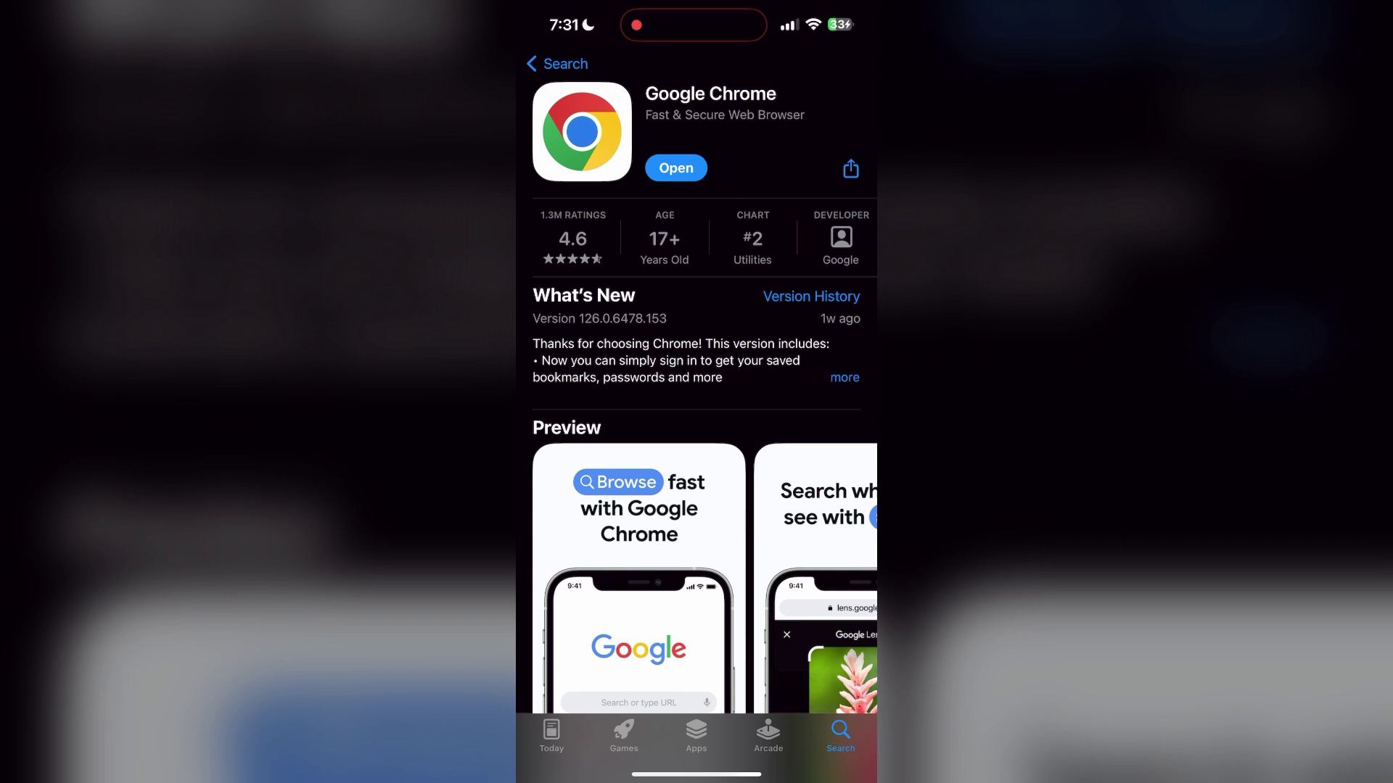
{"action": "left_click_drag", "start_coordinate": [697, 775], "coordinate": [697, 436]}
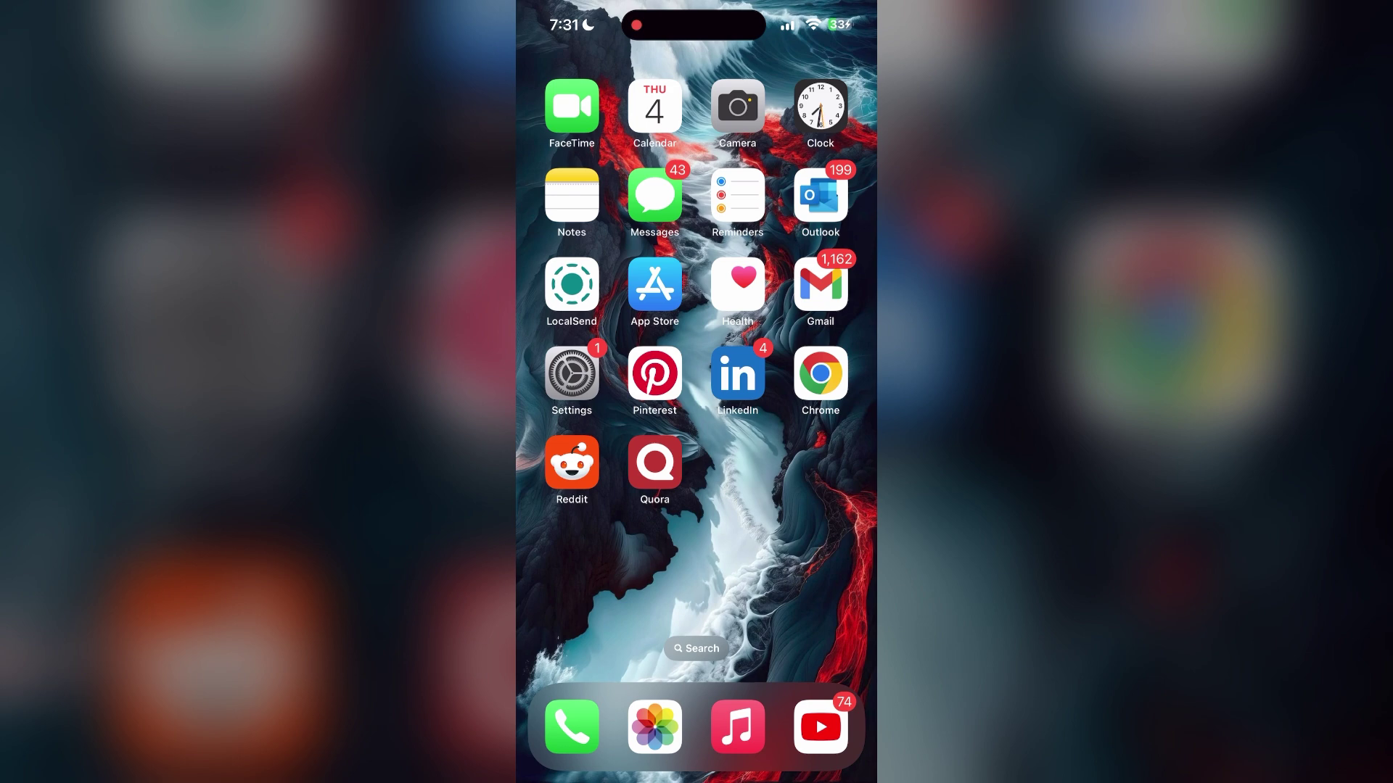
{"action": "left_click", "coordinate": [820, 376]}
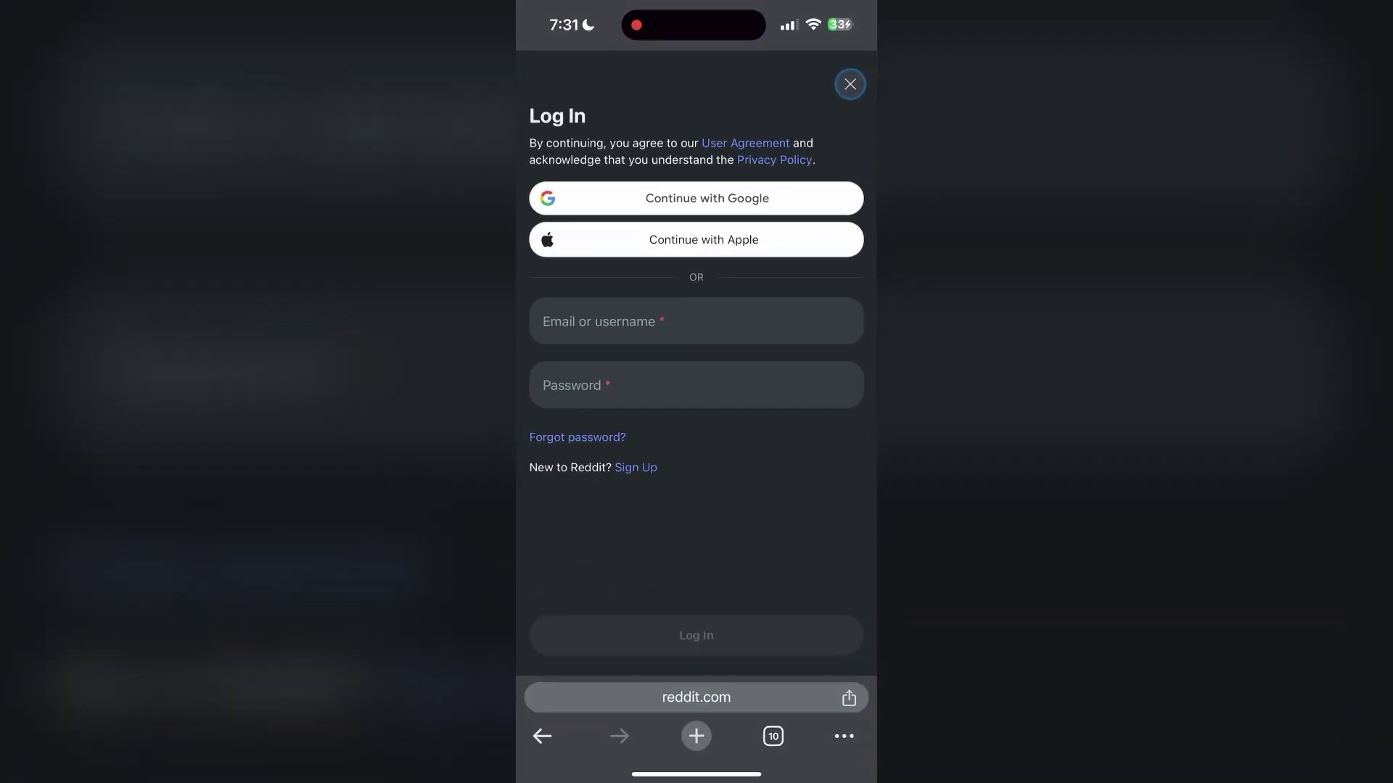